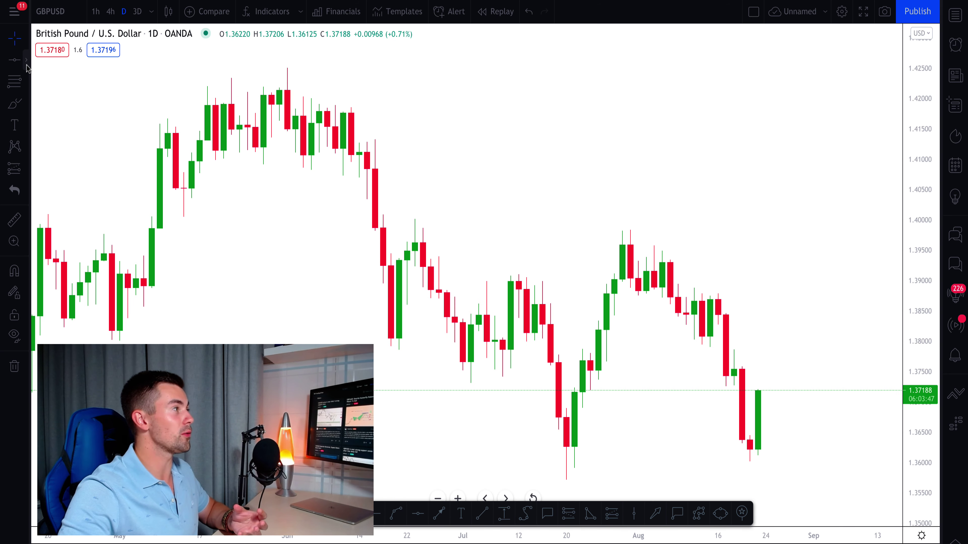
Step: Star Cross Line in the line tools list to make it a favourite drawing tool
left_click(26, 65)
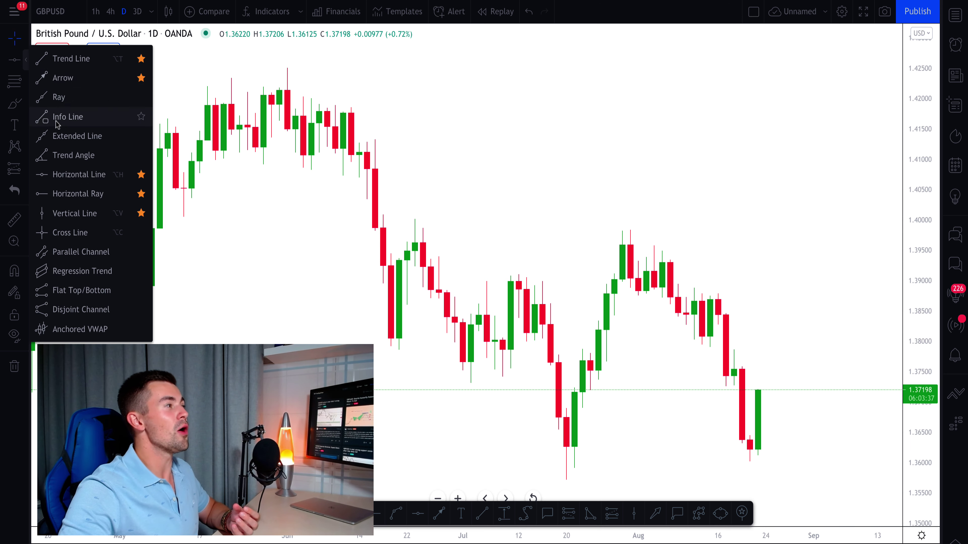
left_click(24, 64)
left_click(24, 64)
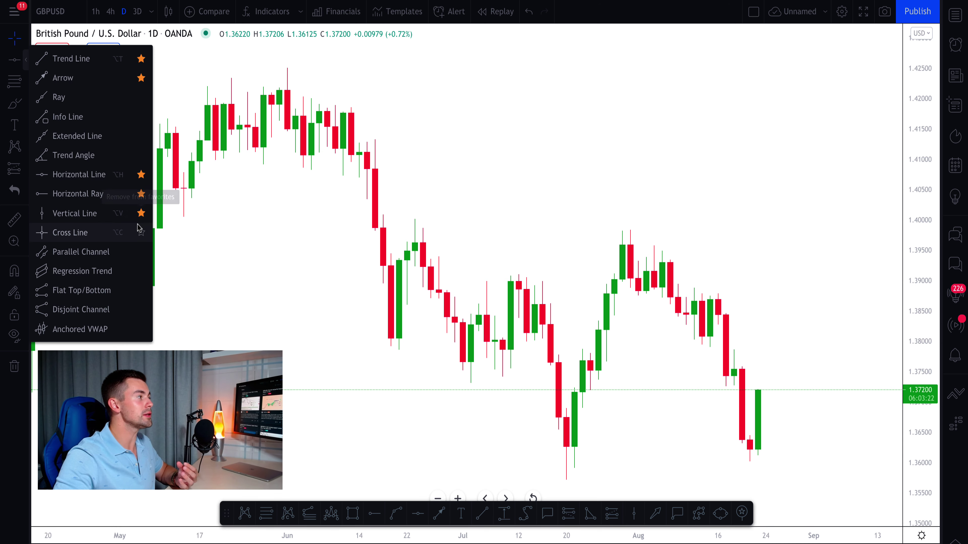
left_click(141, 233)
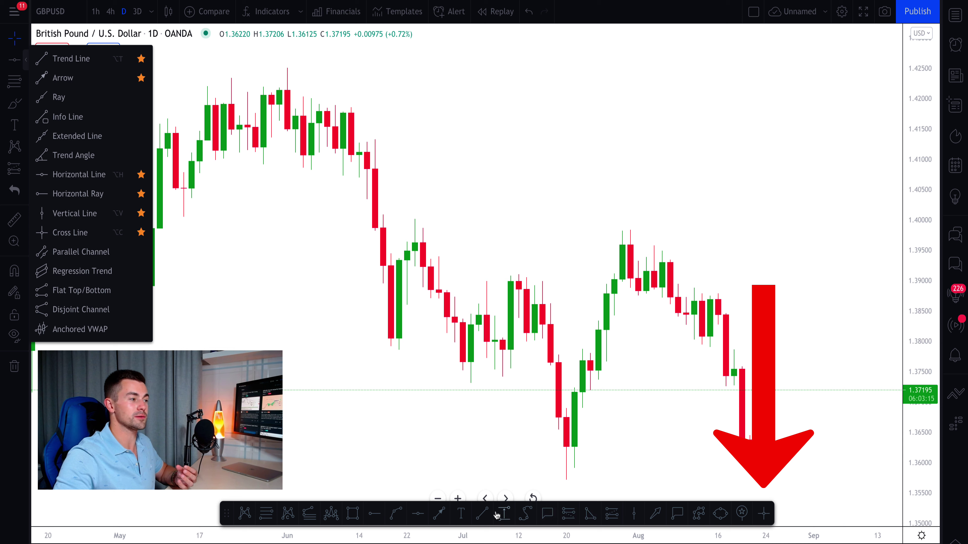
Step: Place a dashed magenta horizontal line on the GBPUSD chart at 1.39803
left_click(477, 472)
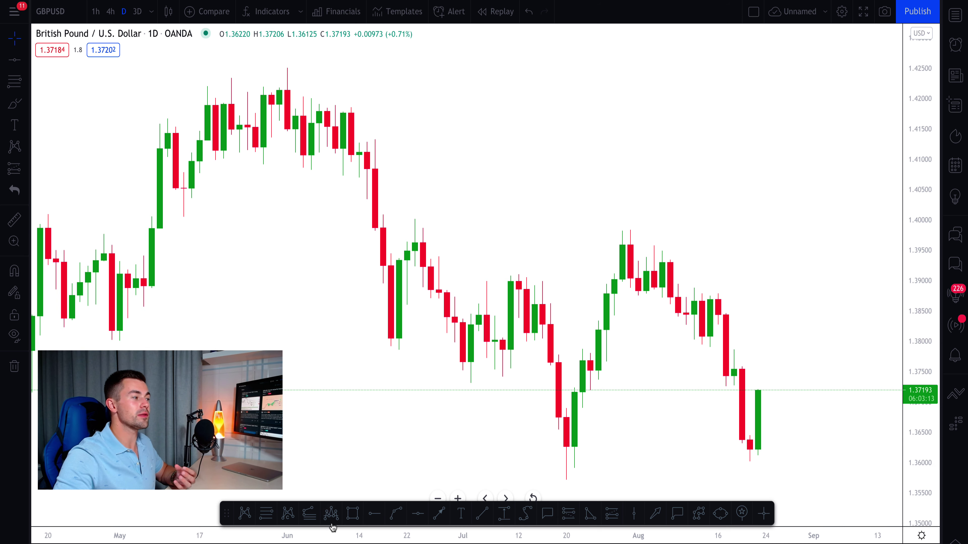
left_click(419, 519)
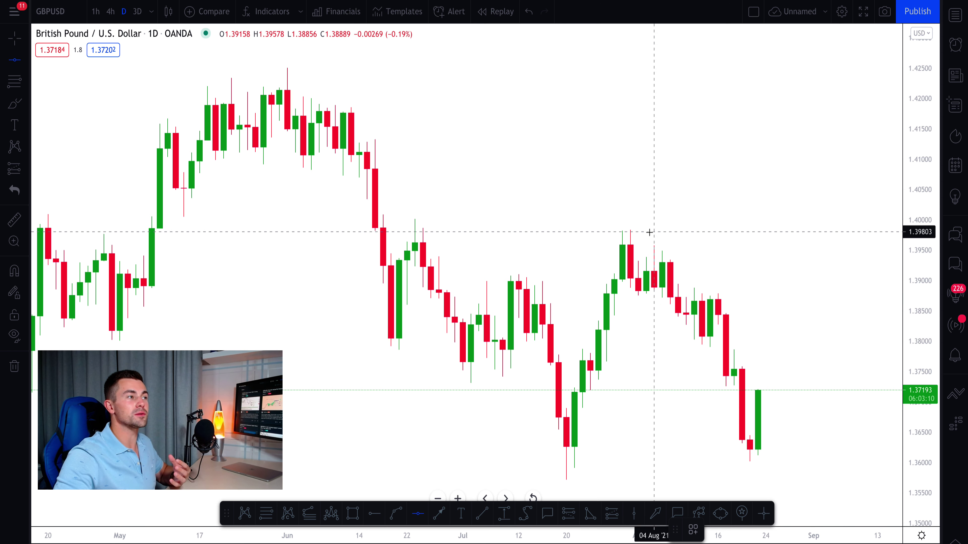
left_click(631, 232)
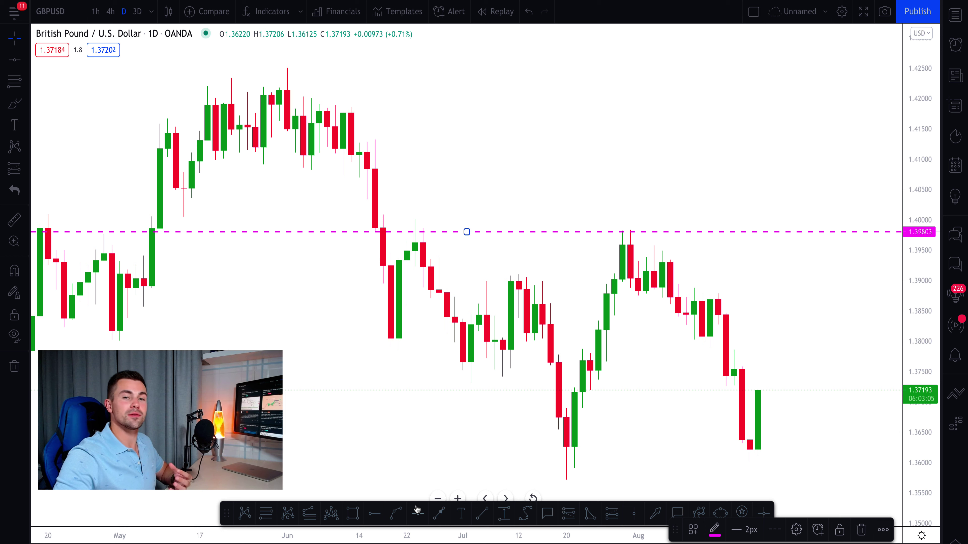
Step: Browse the position, chart pattern, Fibonacci and annotation tool lists on the left toolbar
left_click(24, 172)
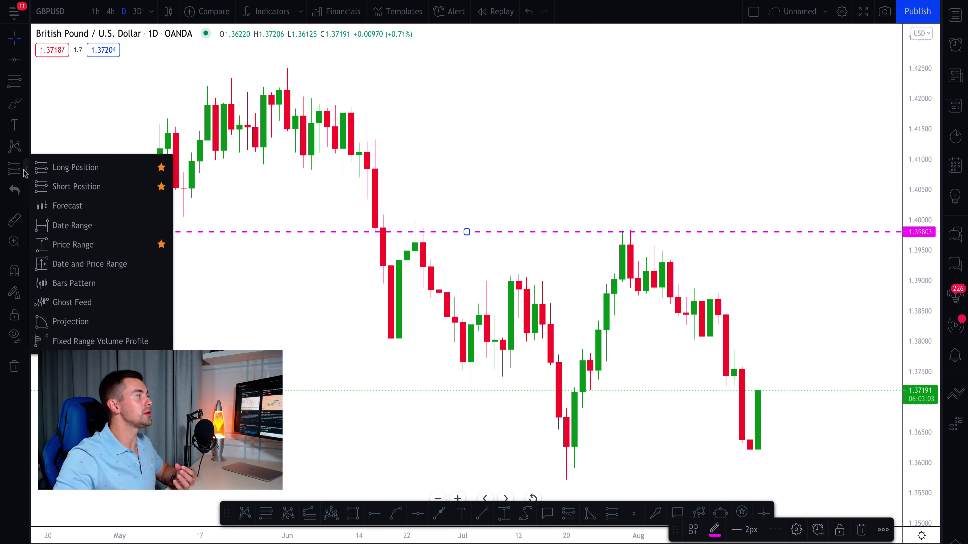
left_click(26, 150)
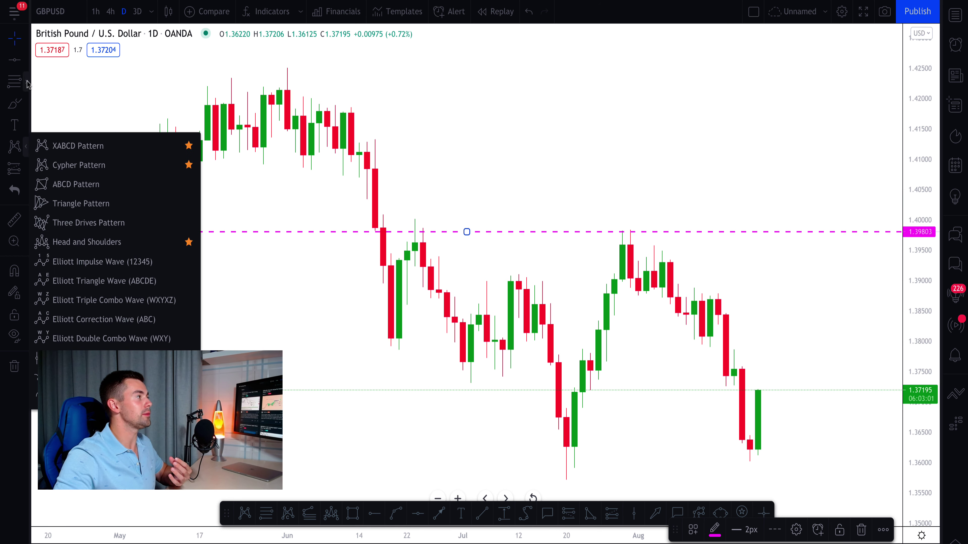
left_click(26, 82)
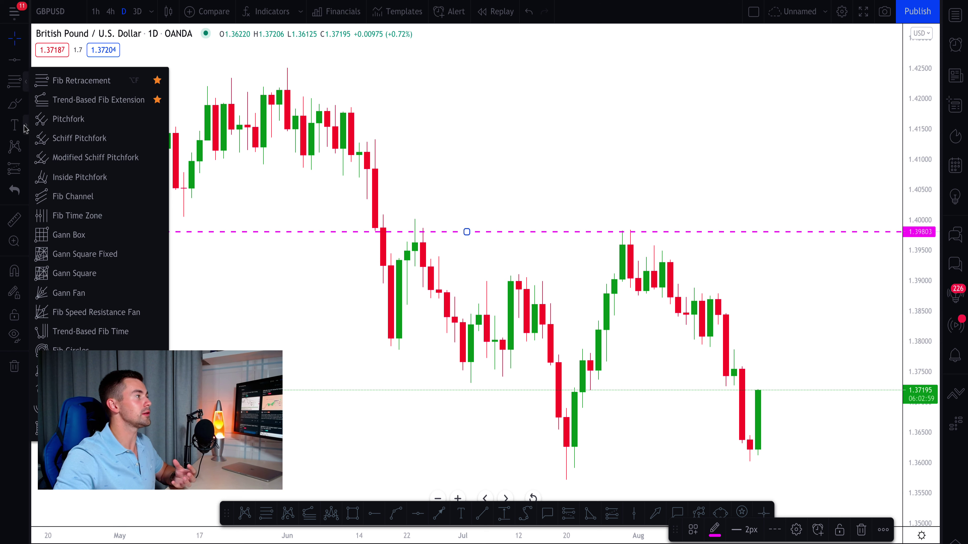
left_click(24, 126)
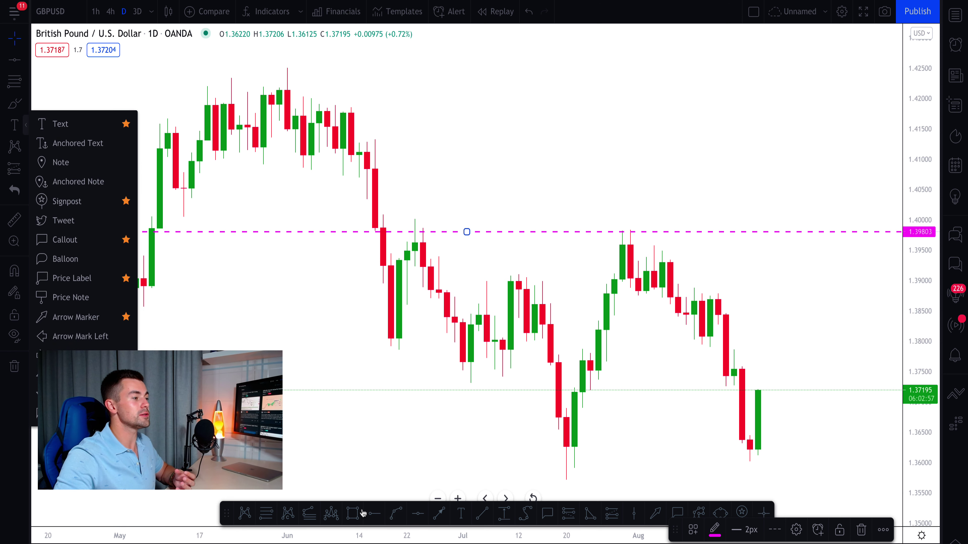
left_click_drag(227, 510, 229, 510)
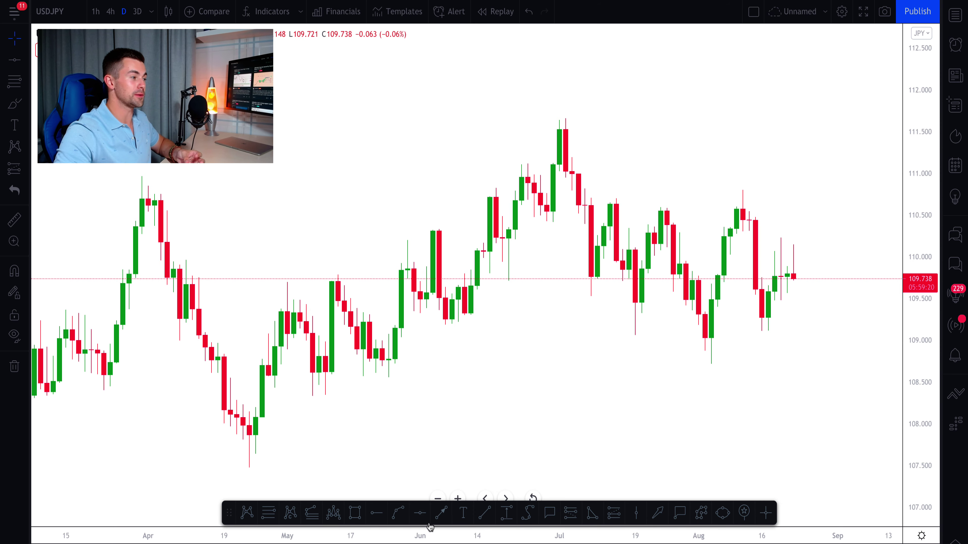
Step: Draw zigzag legs from the 23 Apr low to early May, down, then up to mid-May
left_click(484, 517)
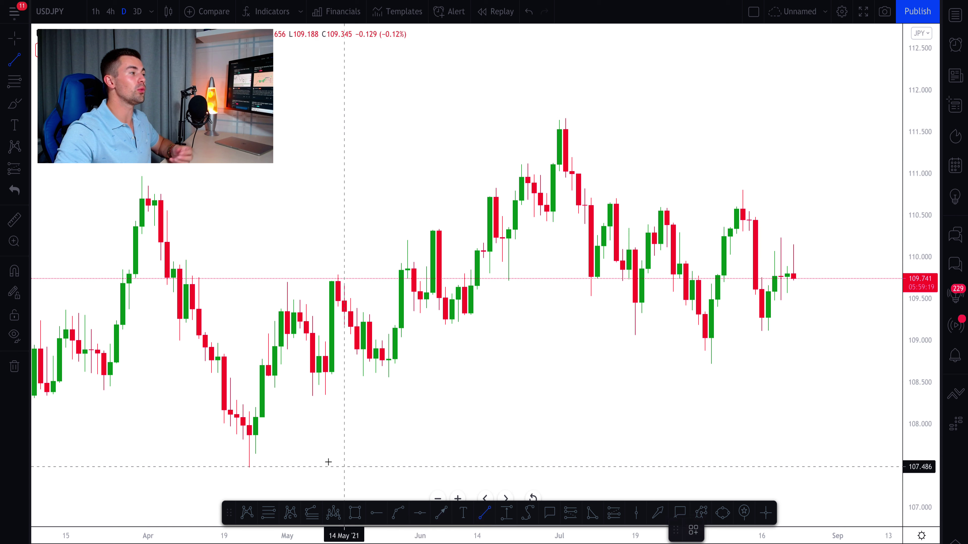
left_click(249, 467)
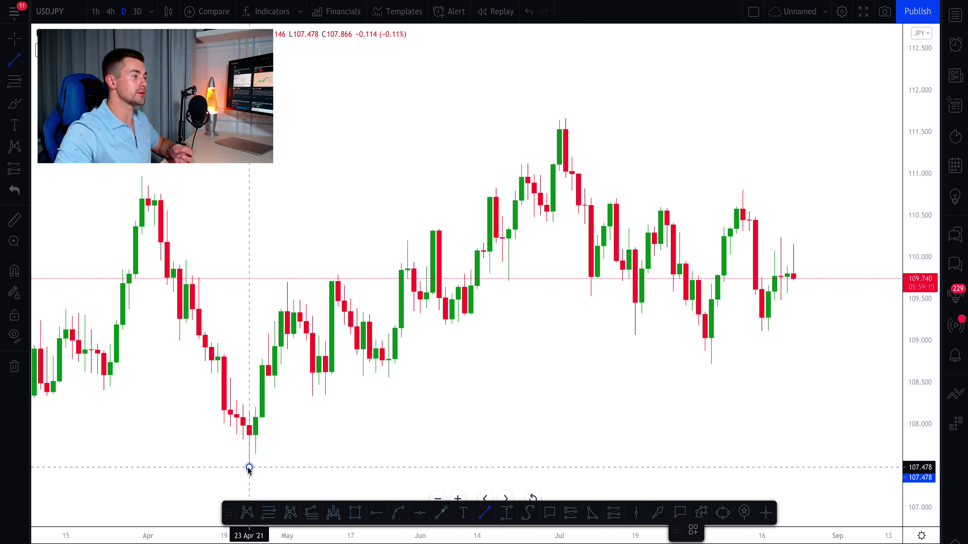
left_click(287, 282)
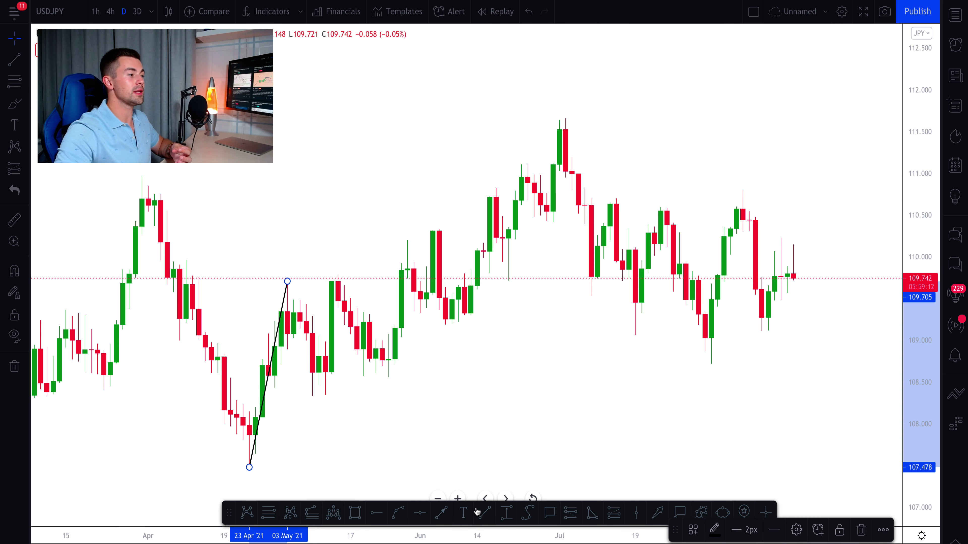
left_click(484, 512)
left_click(288, 281)
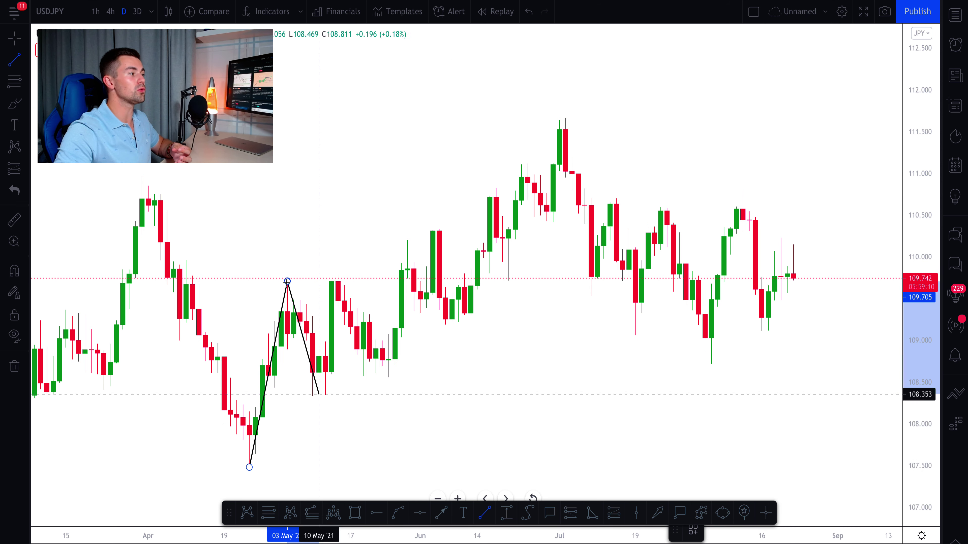
left_click(313, 397)
left_click(483, 512)
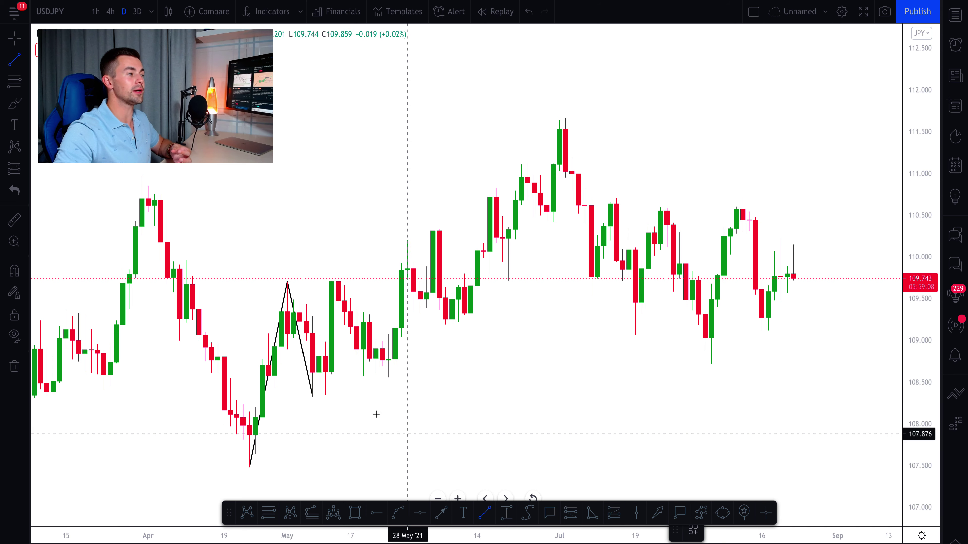
left_click(313, 397)
left_click(338, 282)
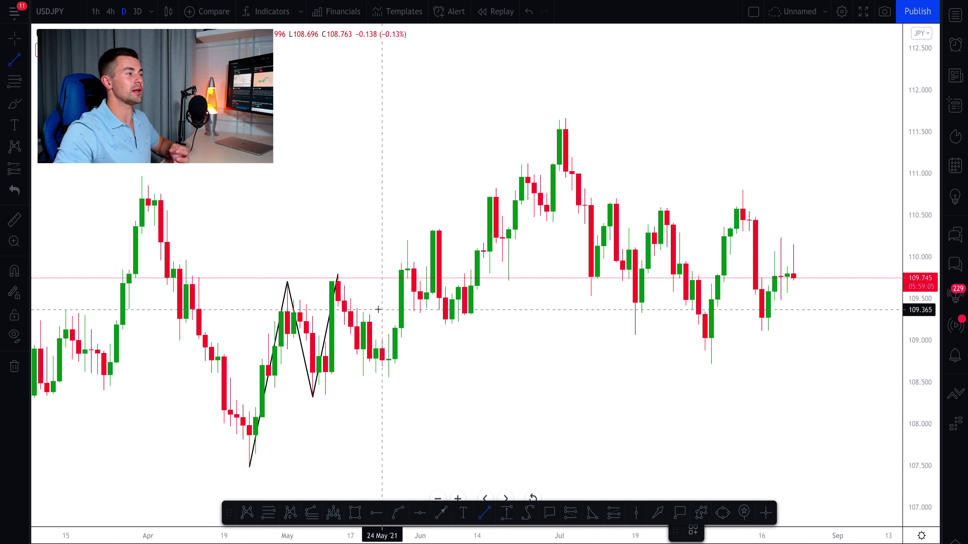
Step: Extend the zigzag down to the 25 May low and up to the 28 May high
left_click(338, 273)
left_click(389, 378)
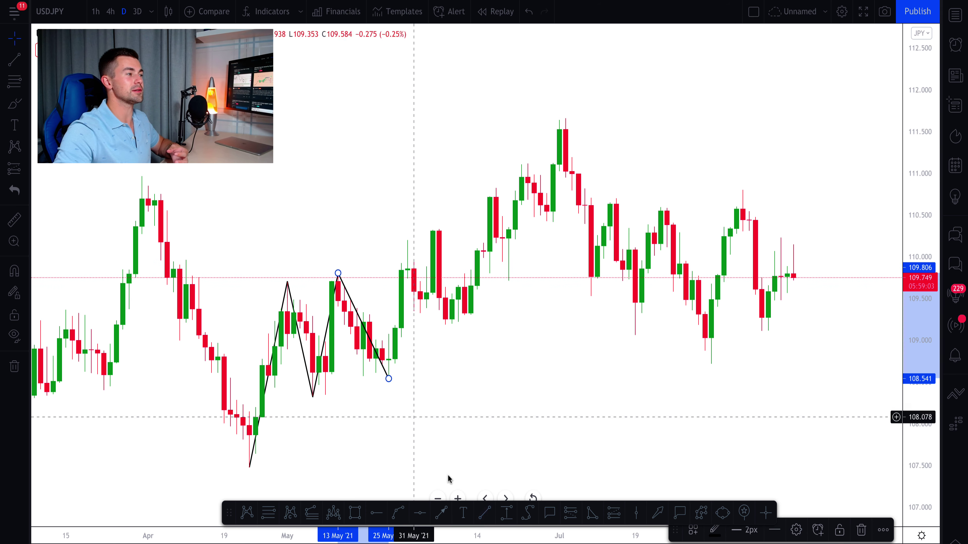
left_click(484, 513)
left_click(388, 379)
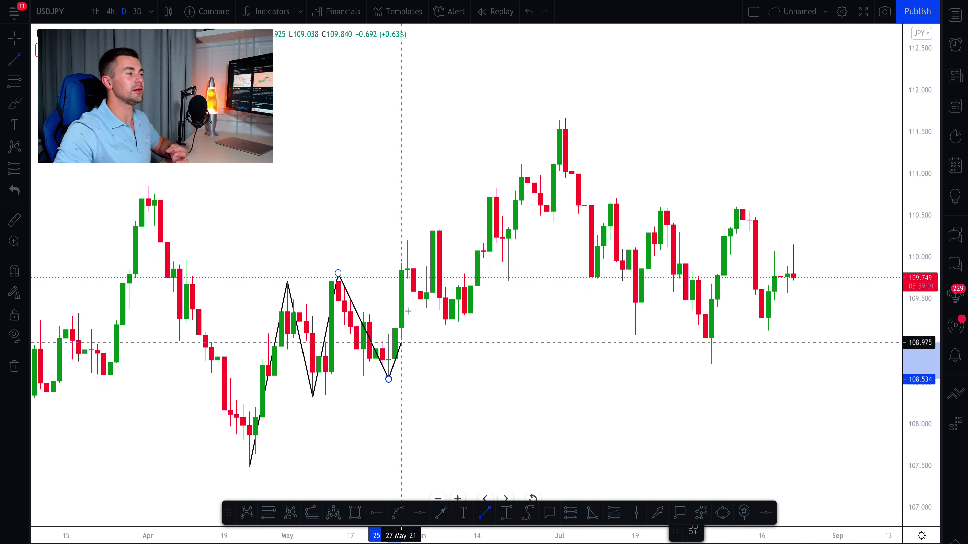
left_click(407, 241)
Step: Enable keep-drawing mode so the Trend Line tool stays active between lines
right_click(437, 320)
left_click(415, 362)
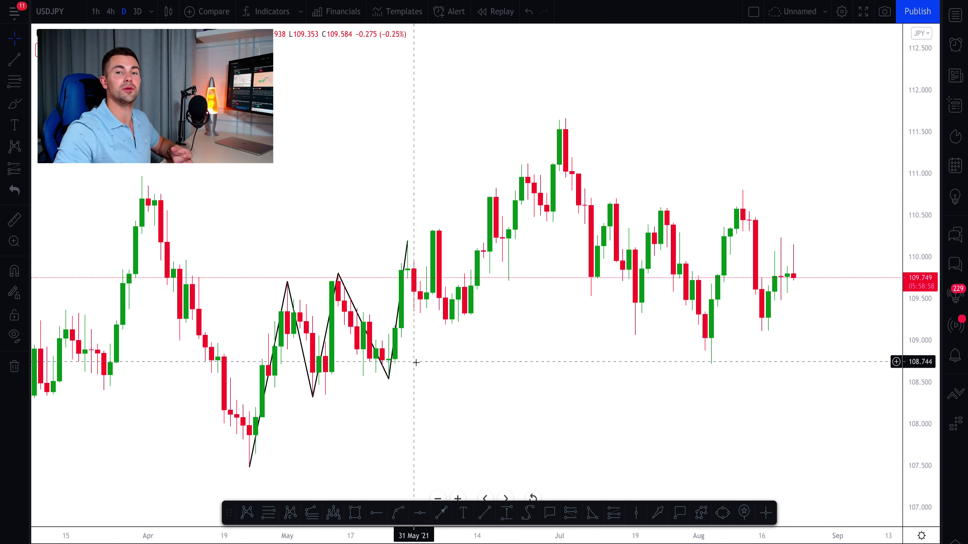
left_click(14, 295)
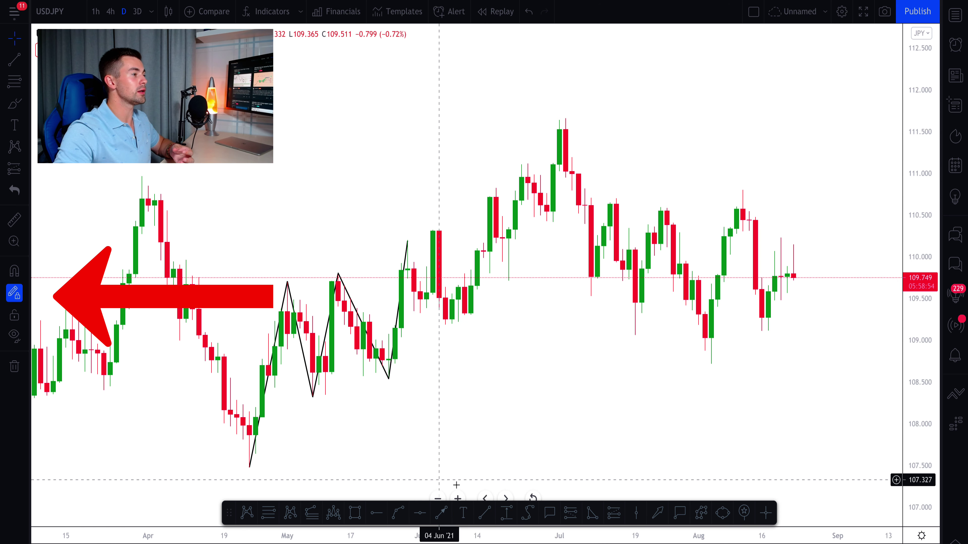
left_click(484, 513)
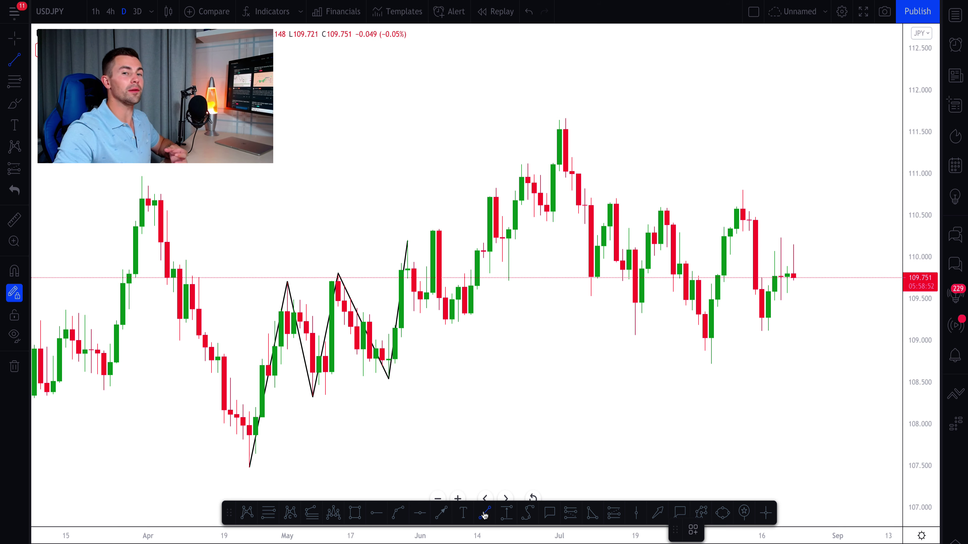
Step: Continue the zigzag from the 28 May high through the June swings to the early-July peak
left_click(408, 241)
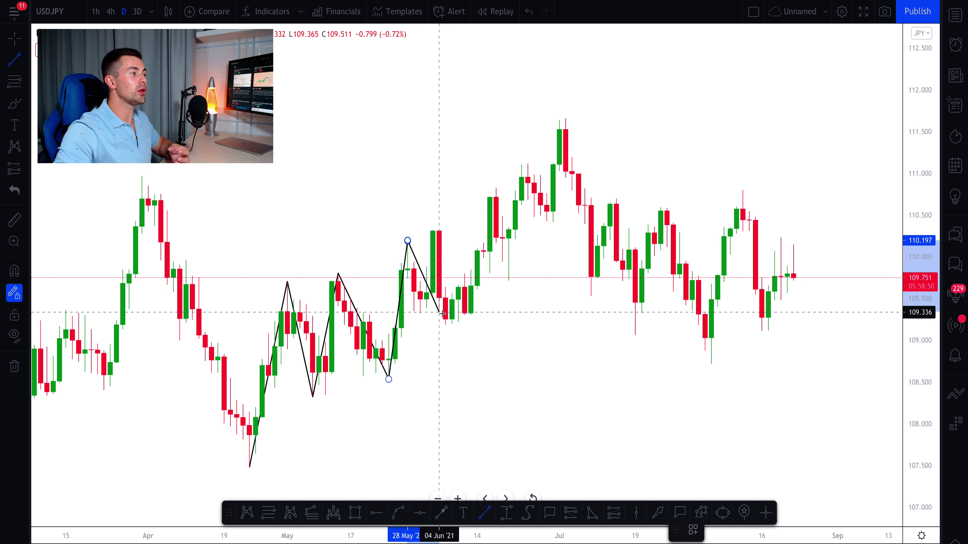
left_click(420, 315)
left_click(420, 314)
left_click(439, 227)
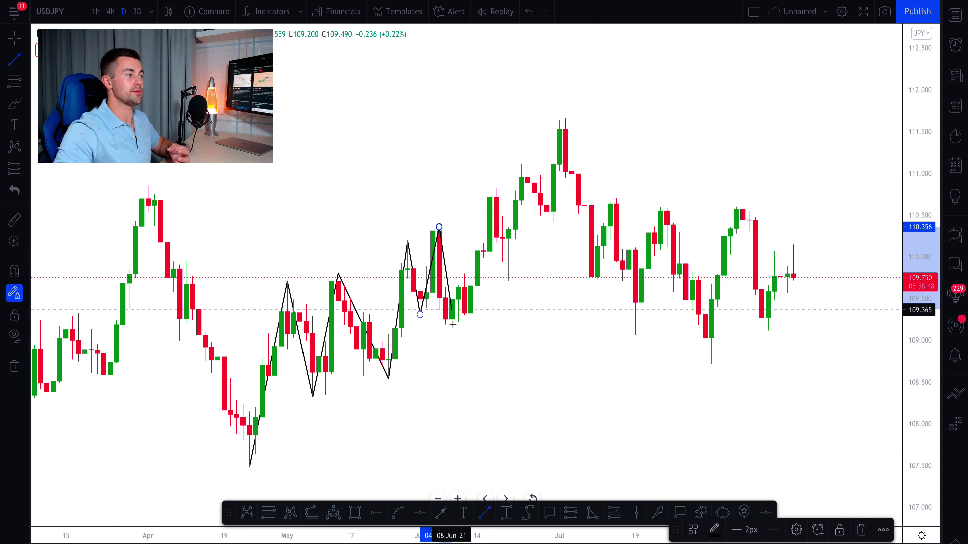
left_click(452, 325)
left_click(452, 326)
left_click(496, 187)
left_click(496, 187)
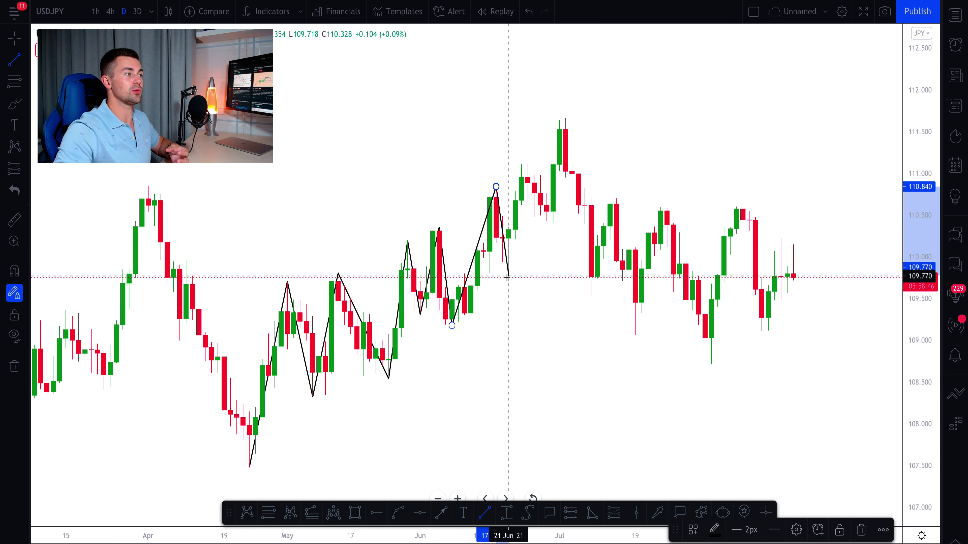
left_click(508, 280)
left_click(508, 279)
left_click(527, 163)
left_click(528, 163)
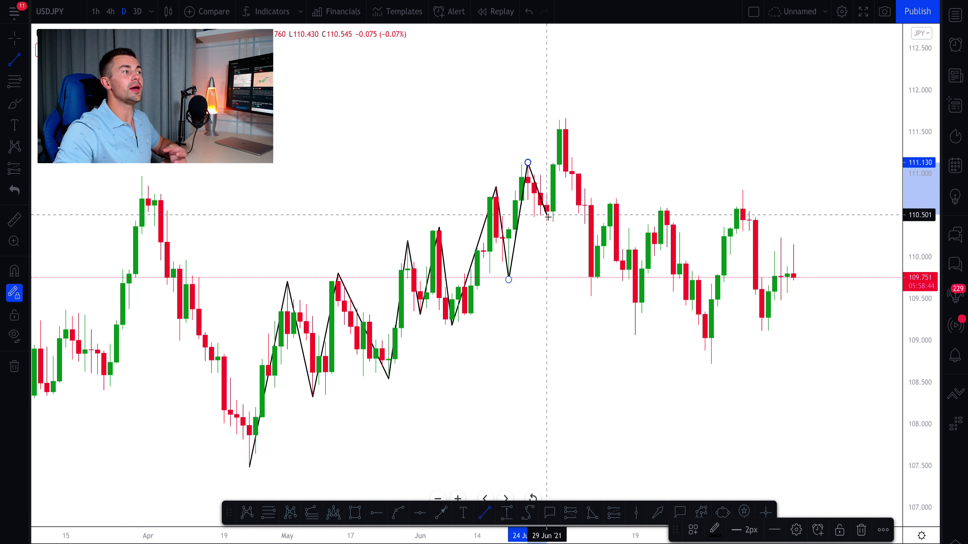
left_click(553, 221)
left_click(552, 221)
left_click(566, 118)
left_click(565, 118)
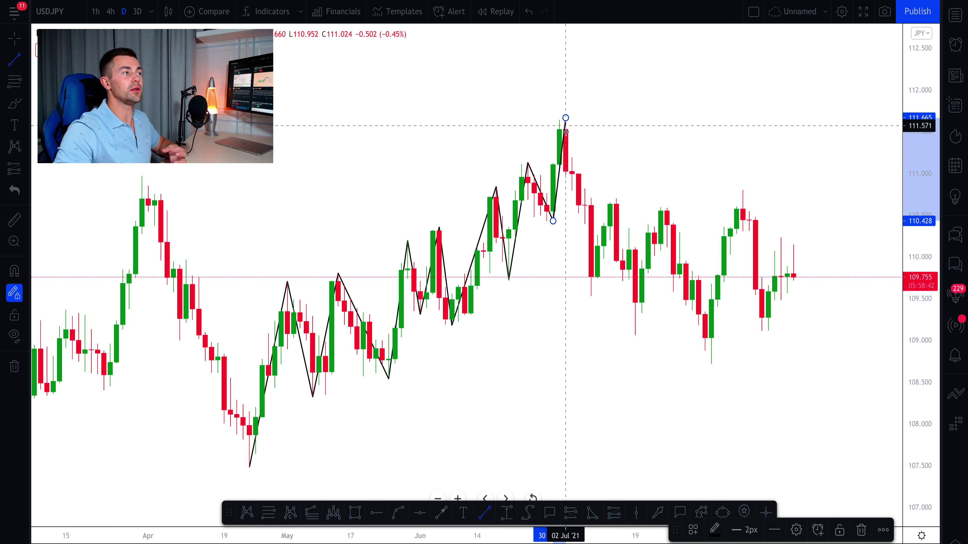
Step: Finish the zigzag from the early-July peak through July and the August high to the latest low
left_click(484, 513)
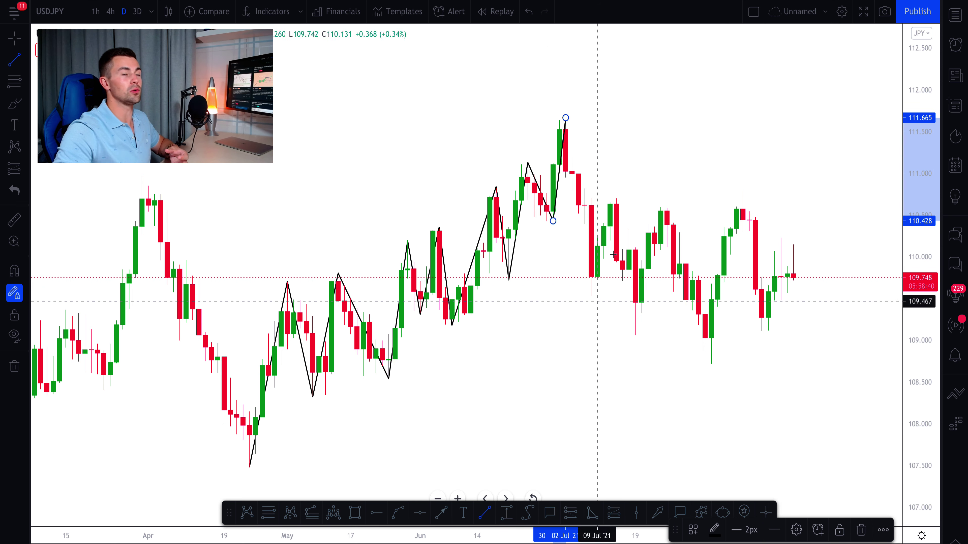
left_click(565, 118)
left_click(591, 297)
left_click(591, 297)
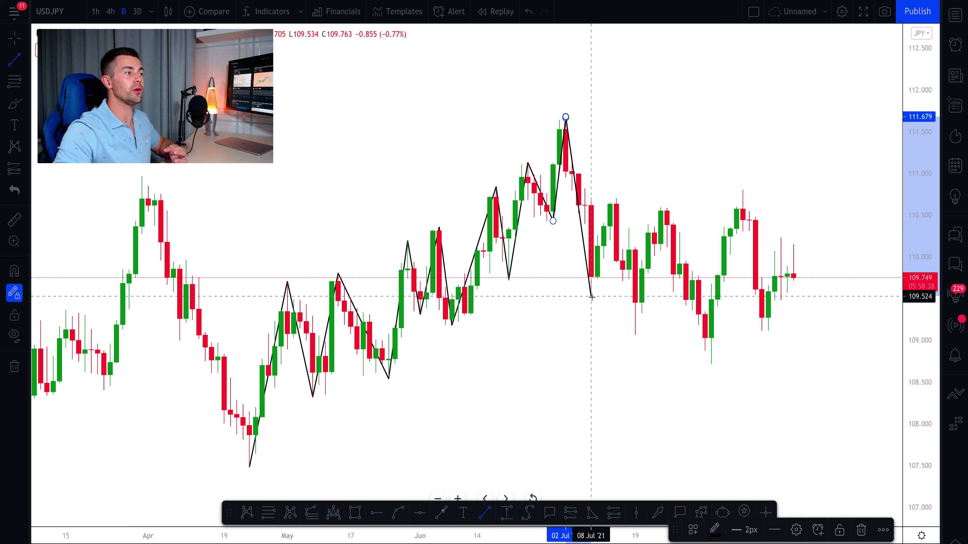
left_click(616, 199)
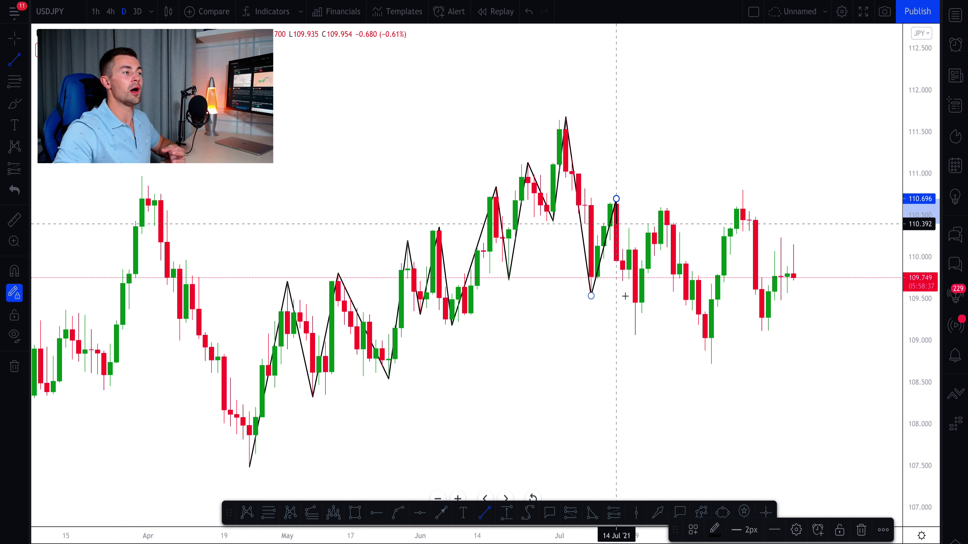
left_click(634, 335)
left_click(635, 336)
left_click(661, 205)
left_click(661, 205)
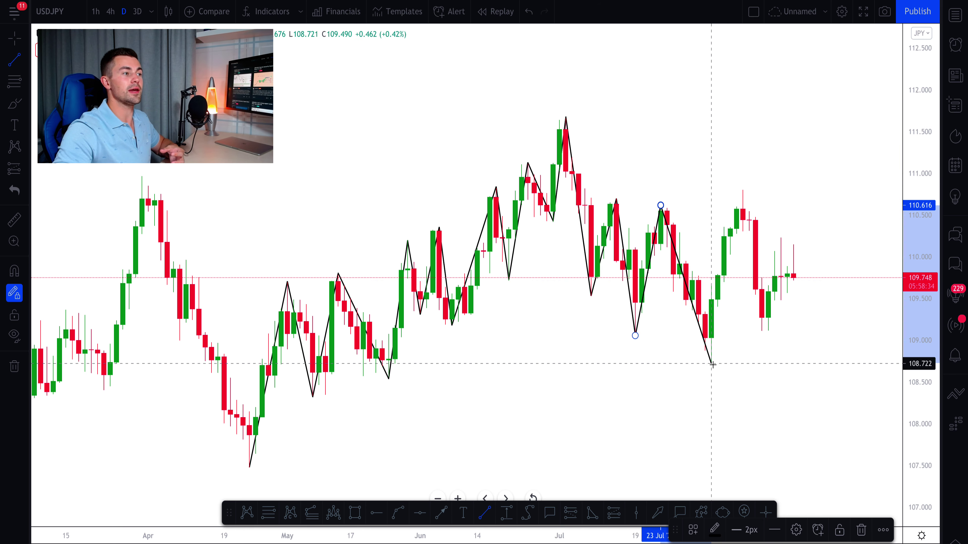
left_click(711, 363)
left_click(711, 364)
left_click(742, 188)
left_click(768, 329)
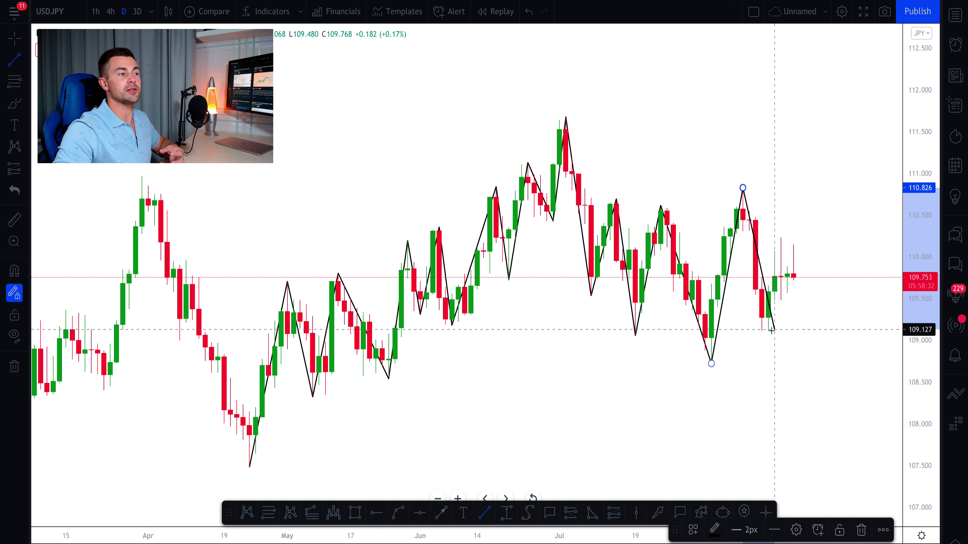
Step: Place magenta dashed levels on USDJPY at 108.722, 110.833 and near 111.67
left_click(423, 514)
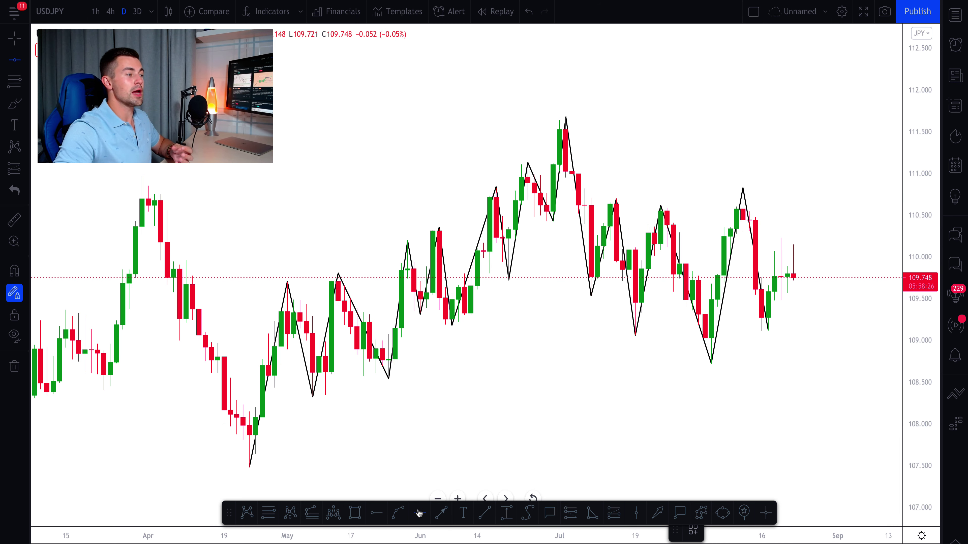
left_click(710, 363)
left_click(773, 179)
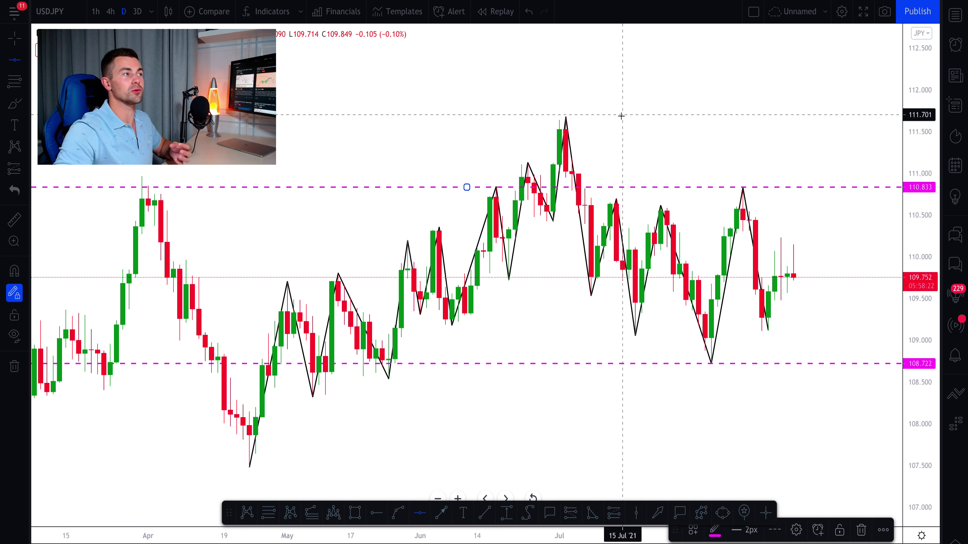
left_click(617, 118)
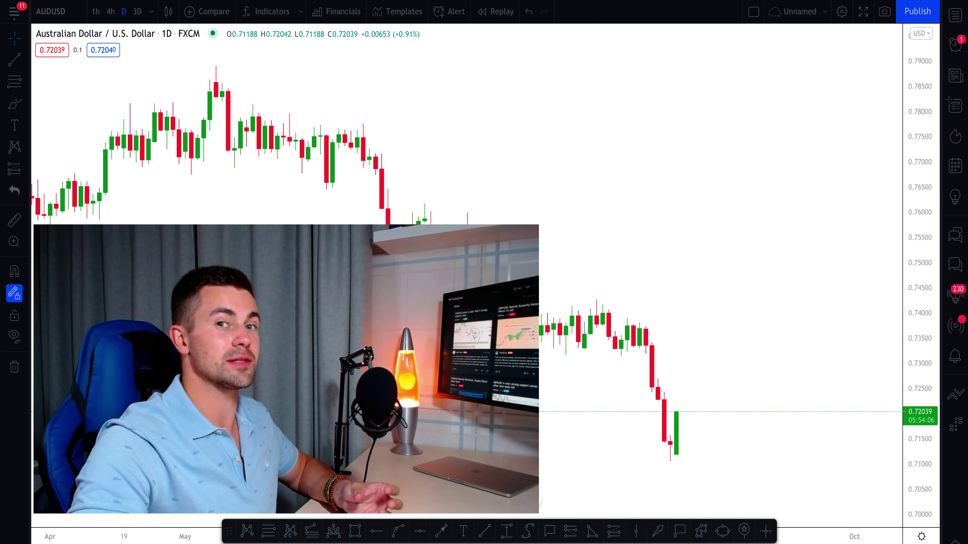
Step: Draw a descending trend line on AUDUSD from the June high near 0.760 toward 0.721
left_click(489, 532)
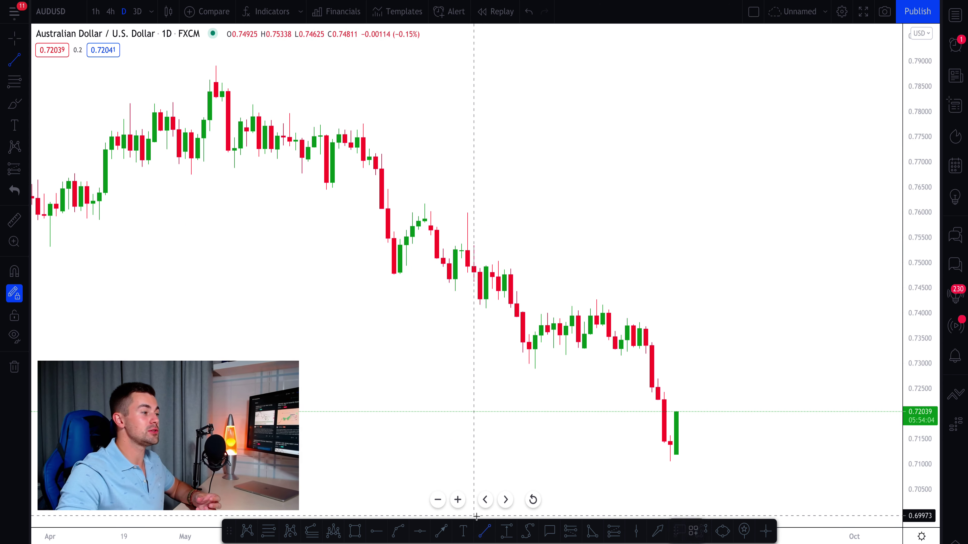
left_click(468, 215)
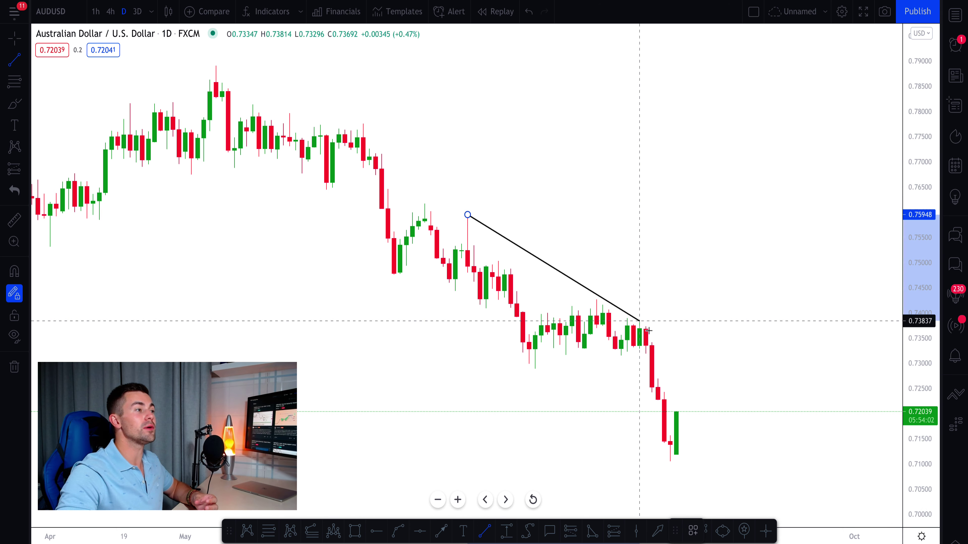
left_click(756, 407)
left_click(685, 339)
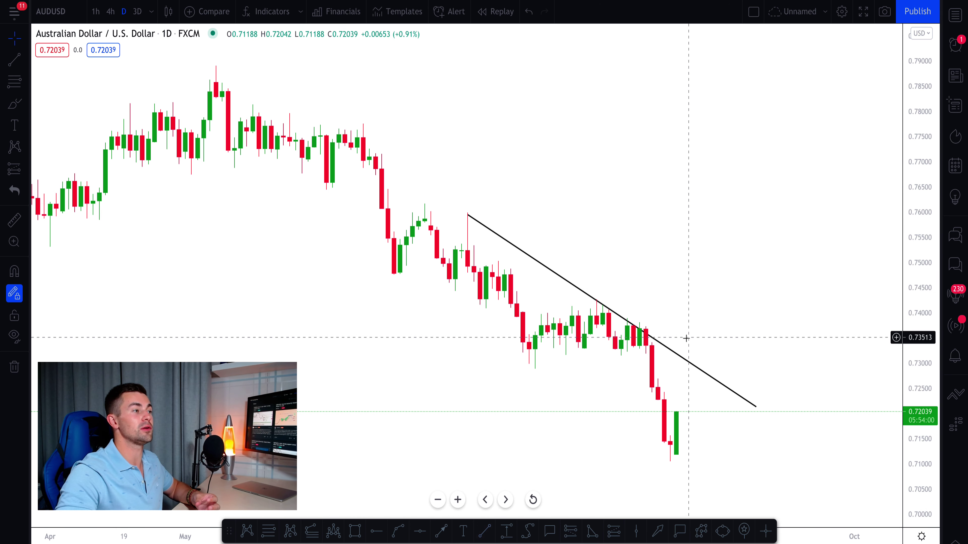
left_click(468, 215)
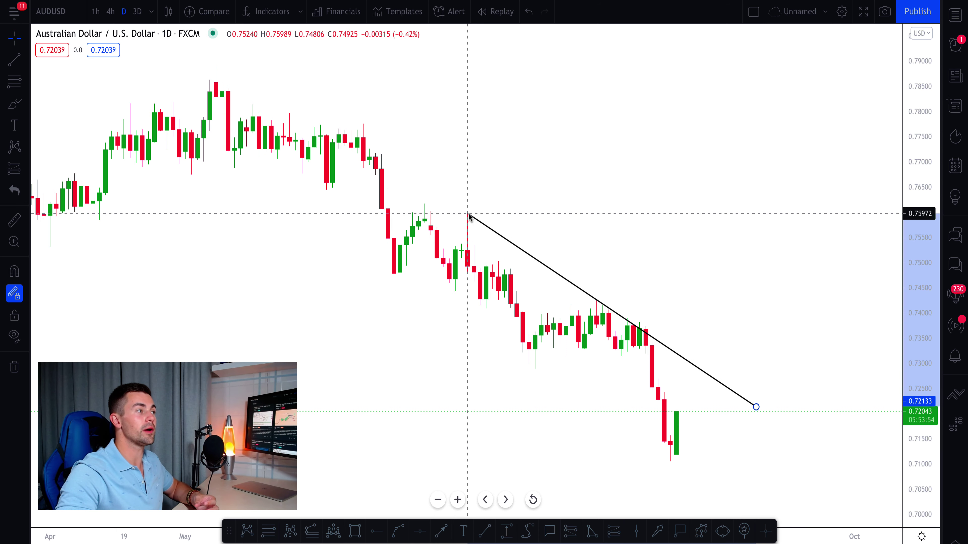
left_click(562, 212)
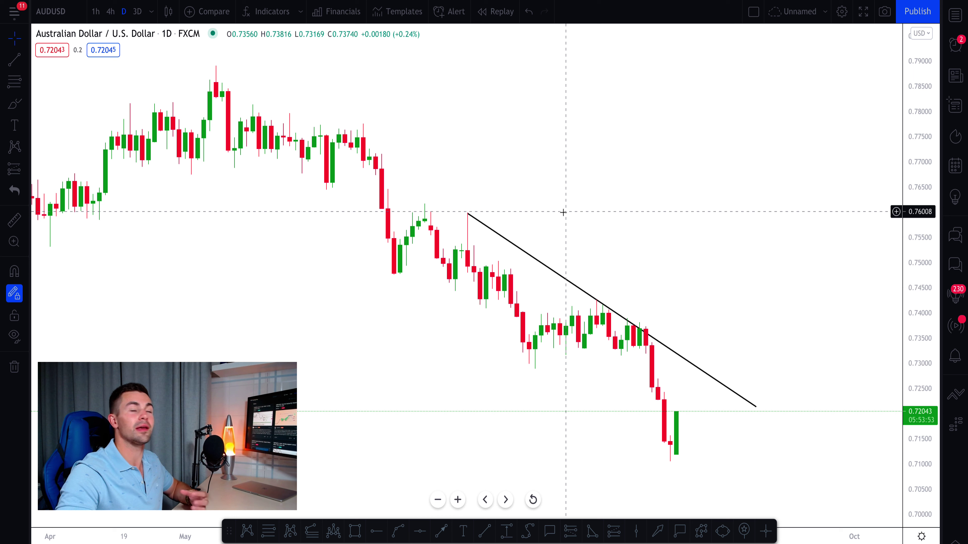
Step: Remove all drawings from the AUDUSD chart and turn on magnet snapping
right_click(673, 274)
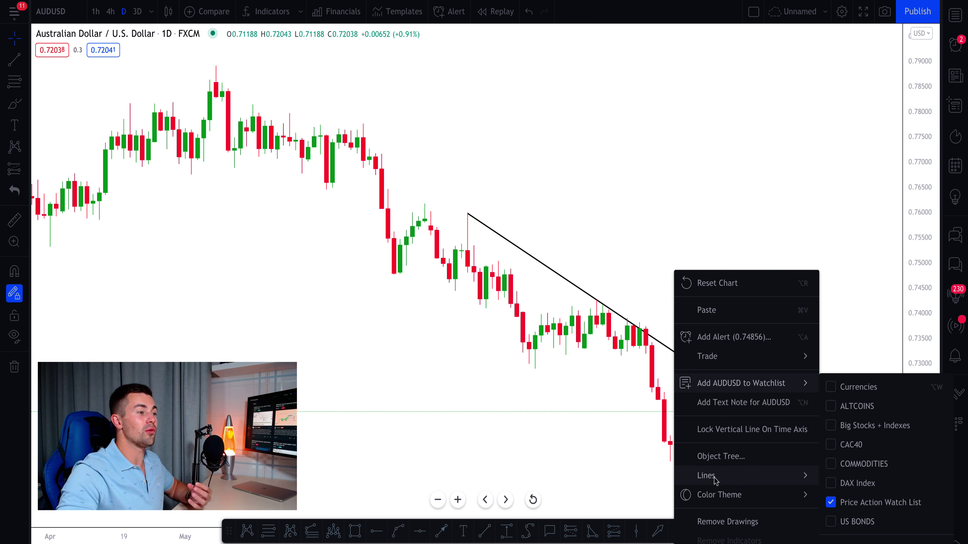
left_click(712, 519)
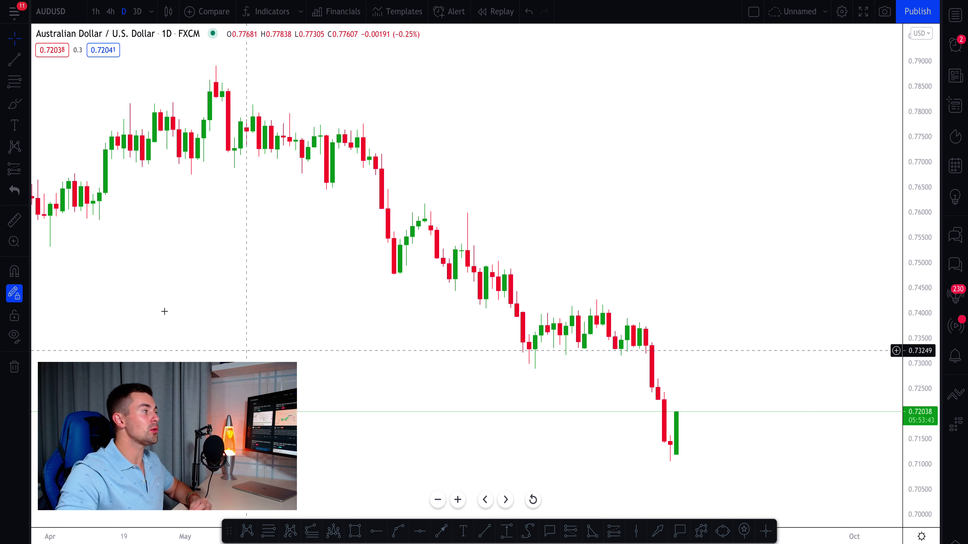
left_click(14, 273)
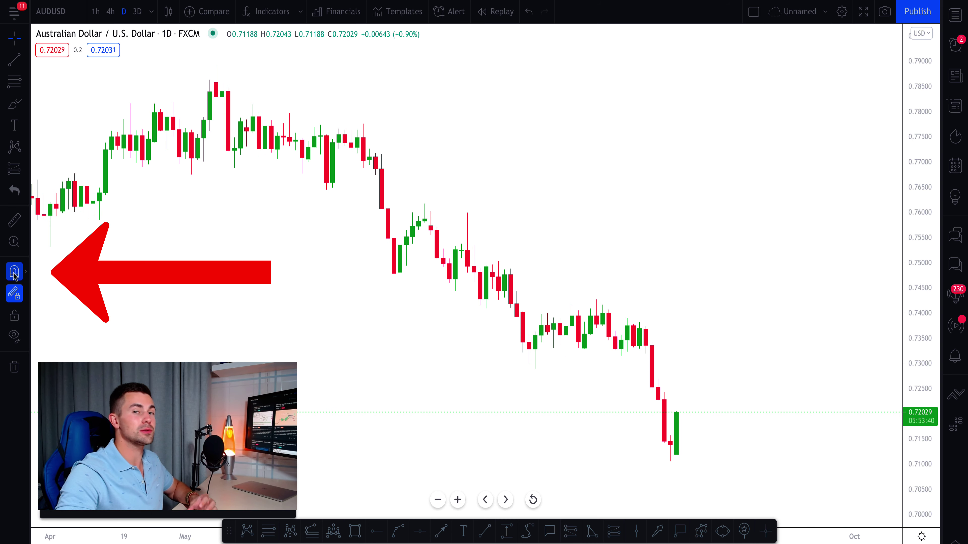
left_click(484, 530)
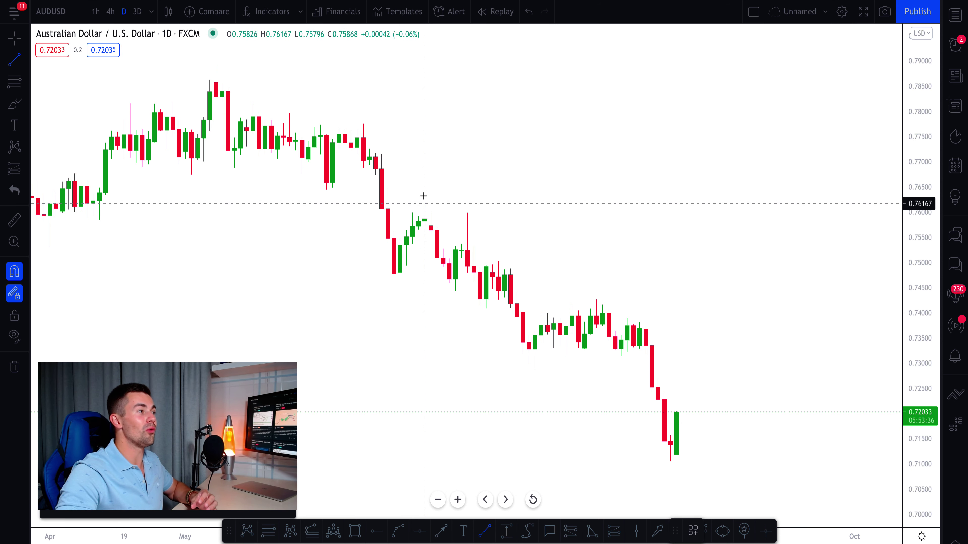
Step: Draw the channel's upper line from the candle high and a parallel lower line from the May low
left_click(468, 210)
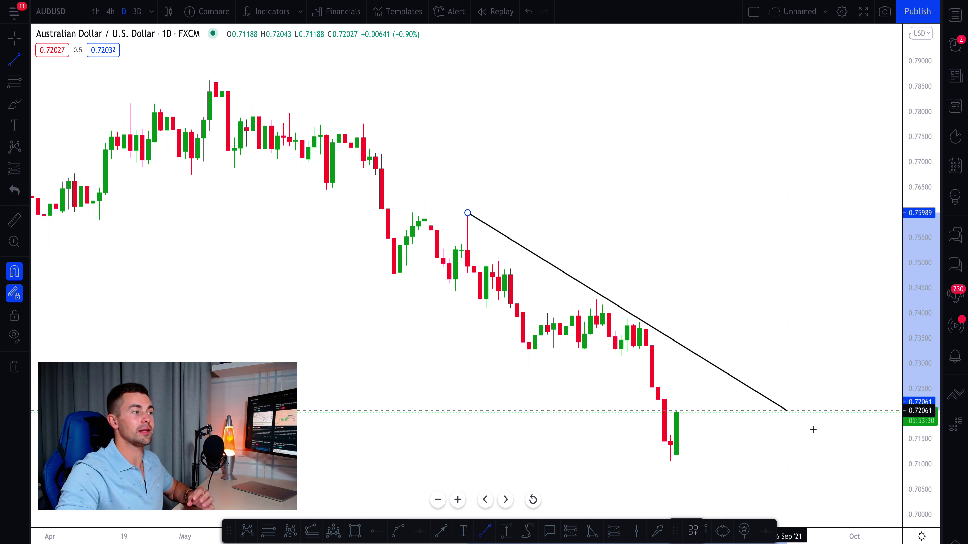
left_click(817, 448)
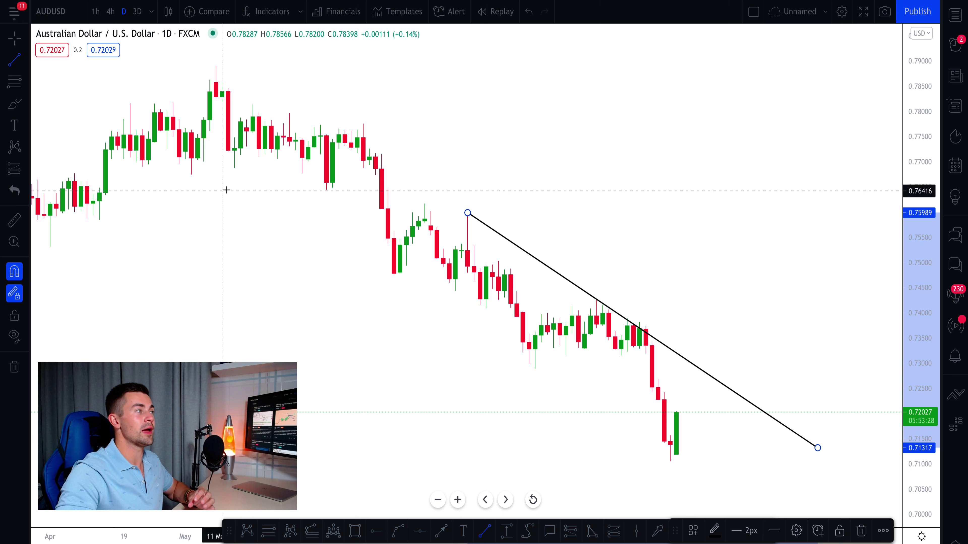
left_click(234, 183)
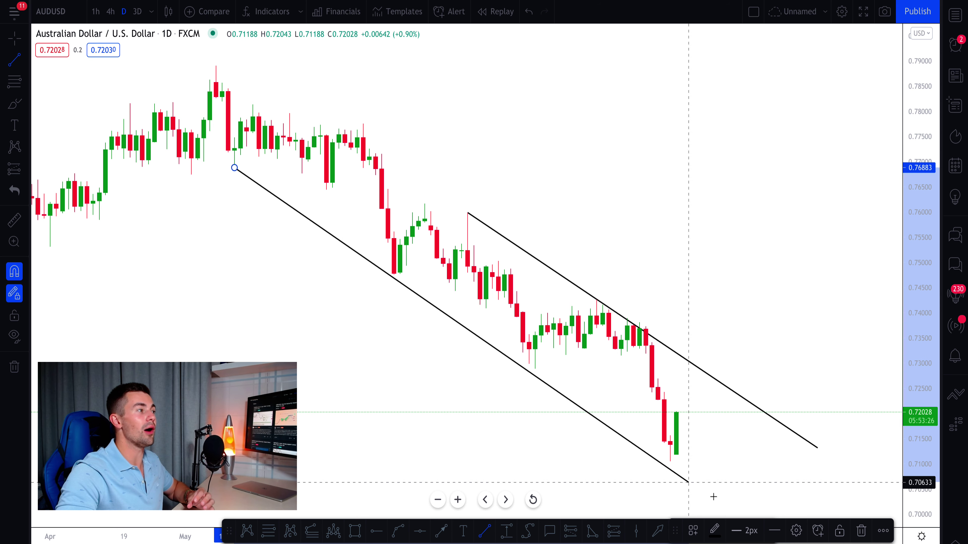
left_click(737, 502)
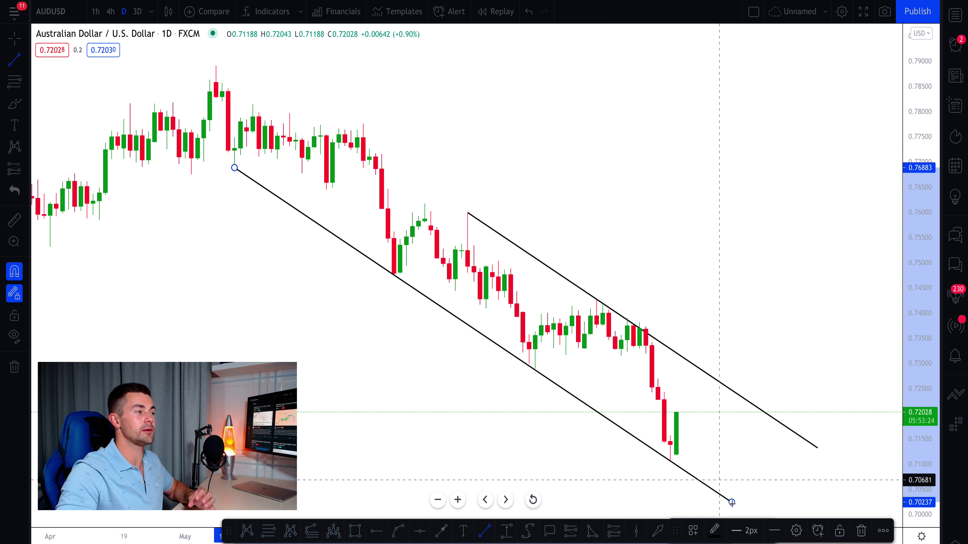
left_click(702, 277)
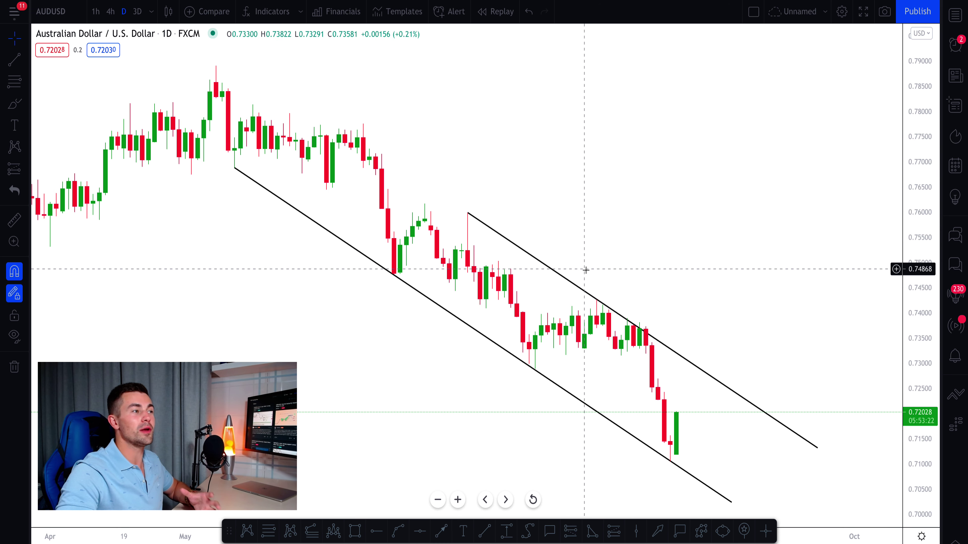